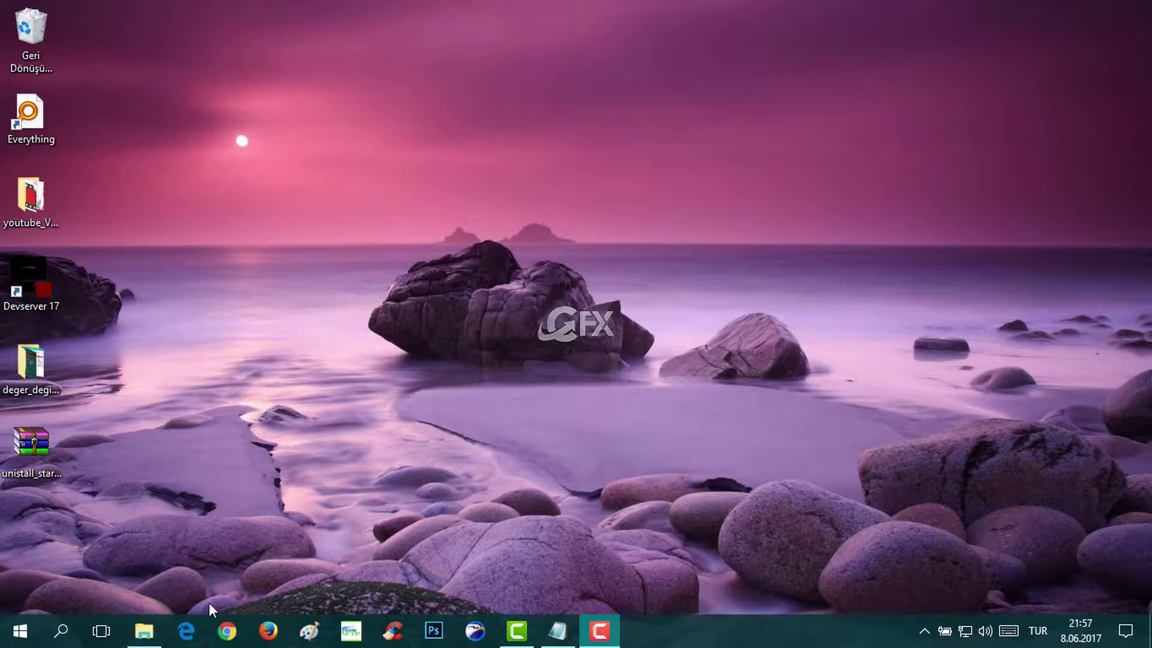
Step: Check the Start menu options of Candy Crush Soda Saga, Facebook and Google Chrome for the uninstall command (Kaldır)
{"action": "left_click", "coordinate": [9, 639]}
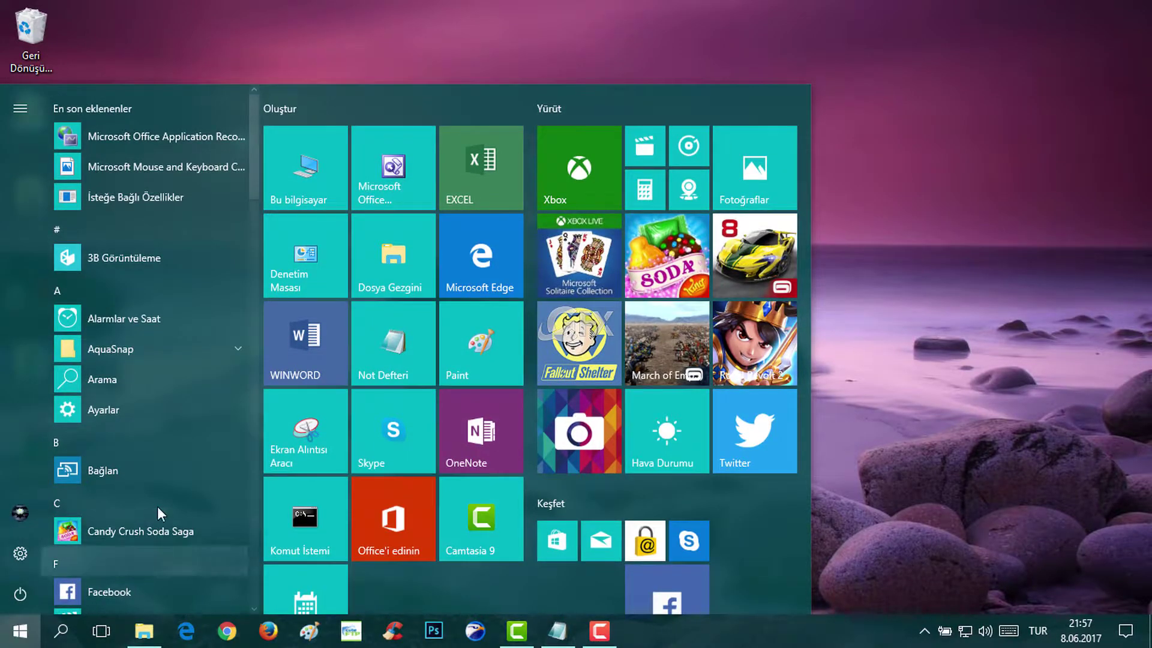
{"action": "scroll", "coordinate": [158, 507], "scroll_direction": "down", "scroll_amount": 5}
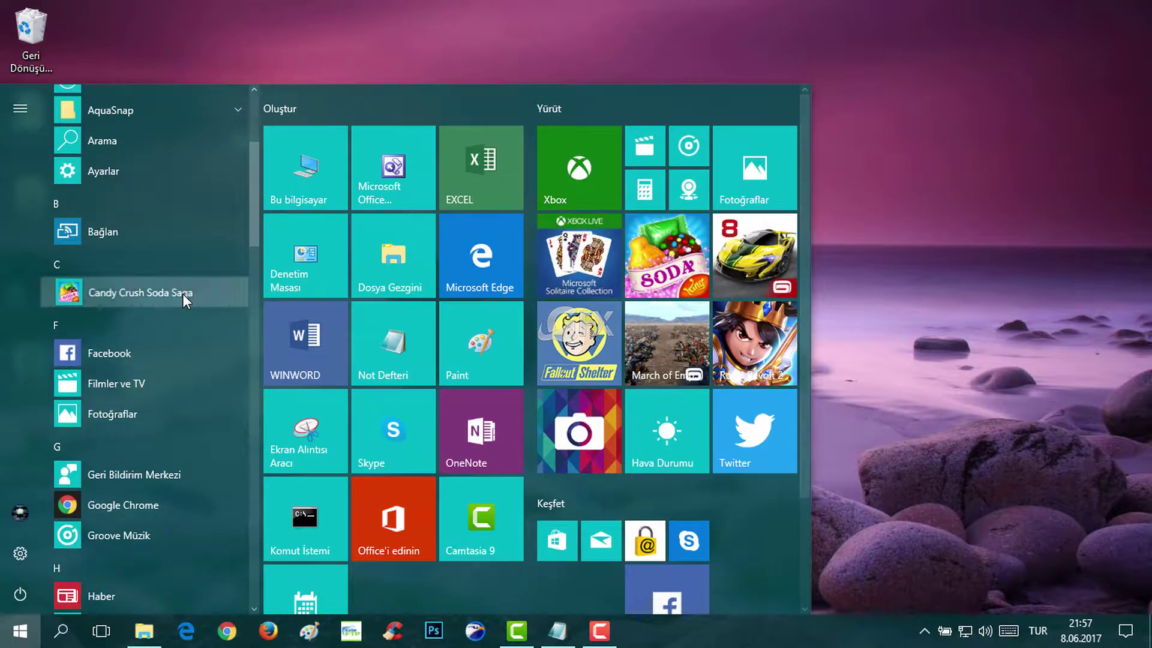
{"action": "right_click", "coordinate": [183, 293]}
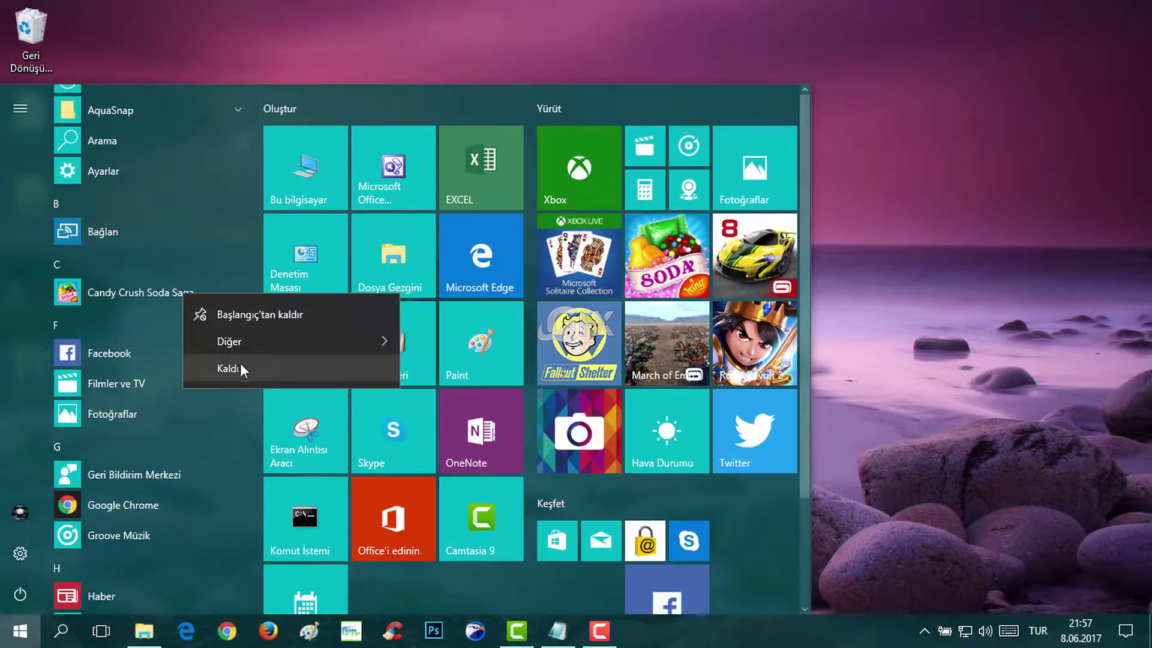
{"action": "right_click", "coordinate": [153, 355]}
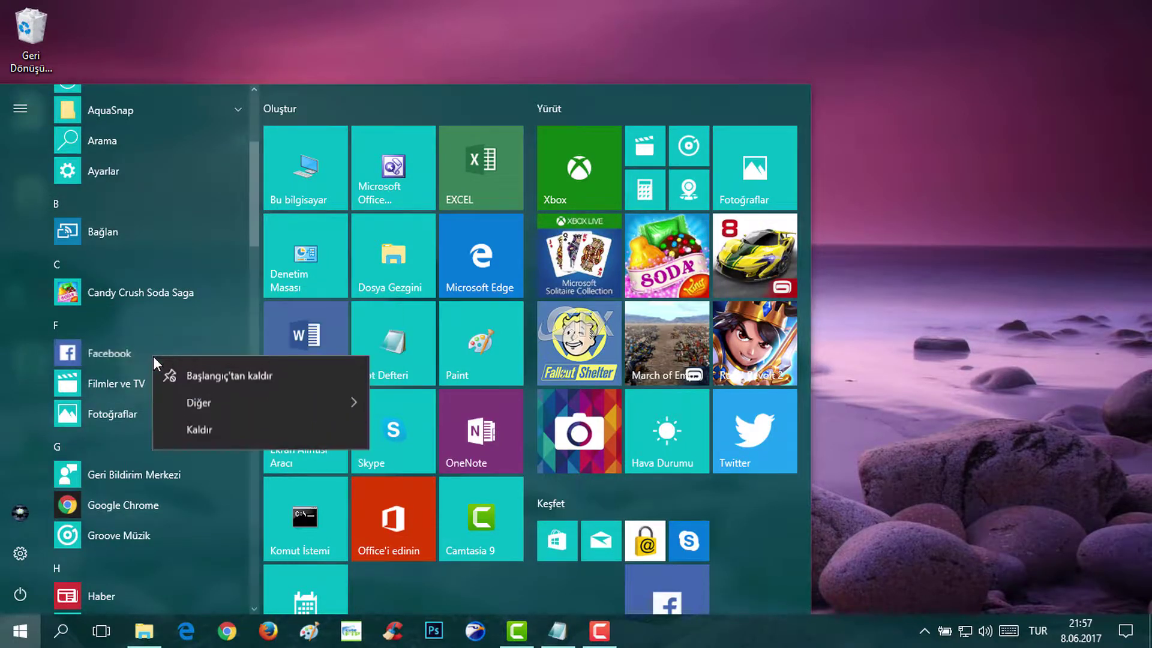
{"action": "right_click", "coordinate": [145, 502]}
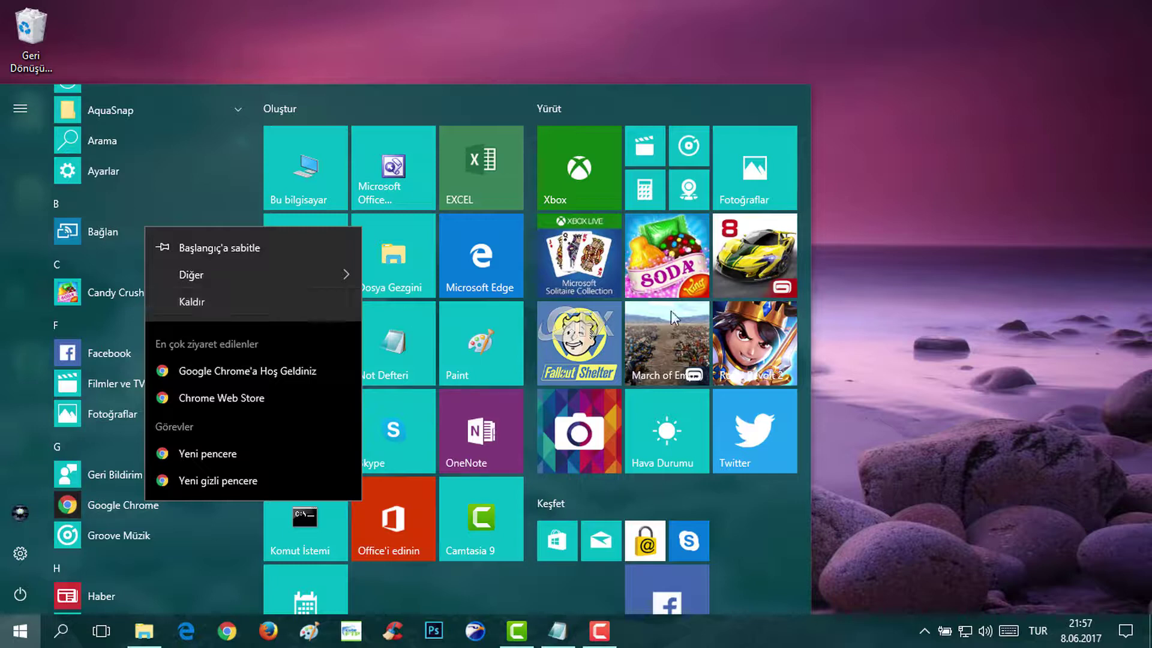
{"action": "left_click", "coordinate": [957, 312]}
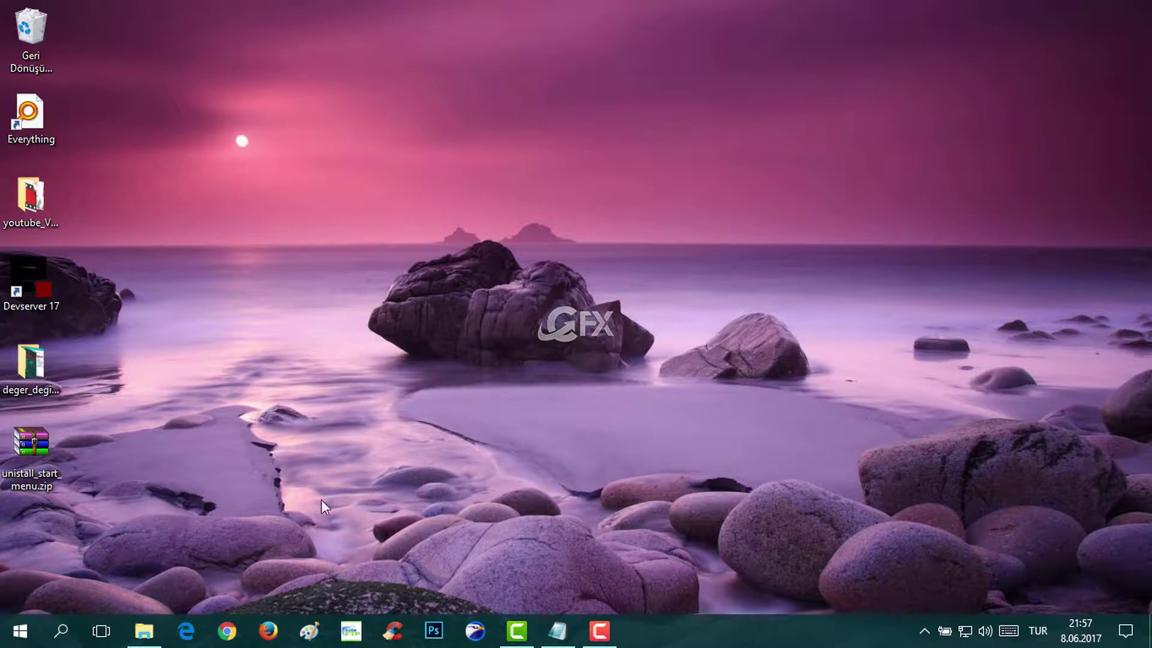
Step: Extract unistall_start_menu.zip directly onto the desktop
{"action": "left_click", "coordinate": [36, 457]}
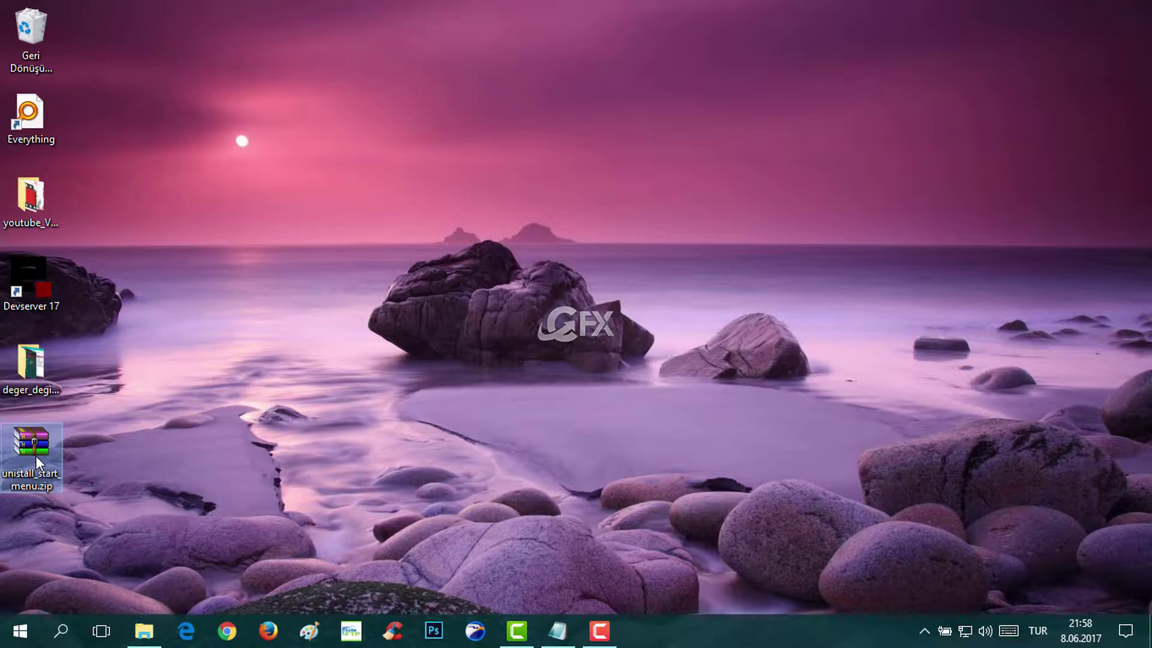
{"action": "right_click", "coordinate": [35, 455]}
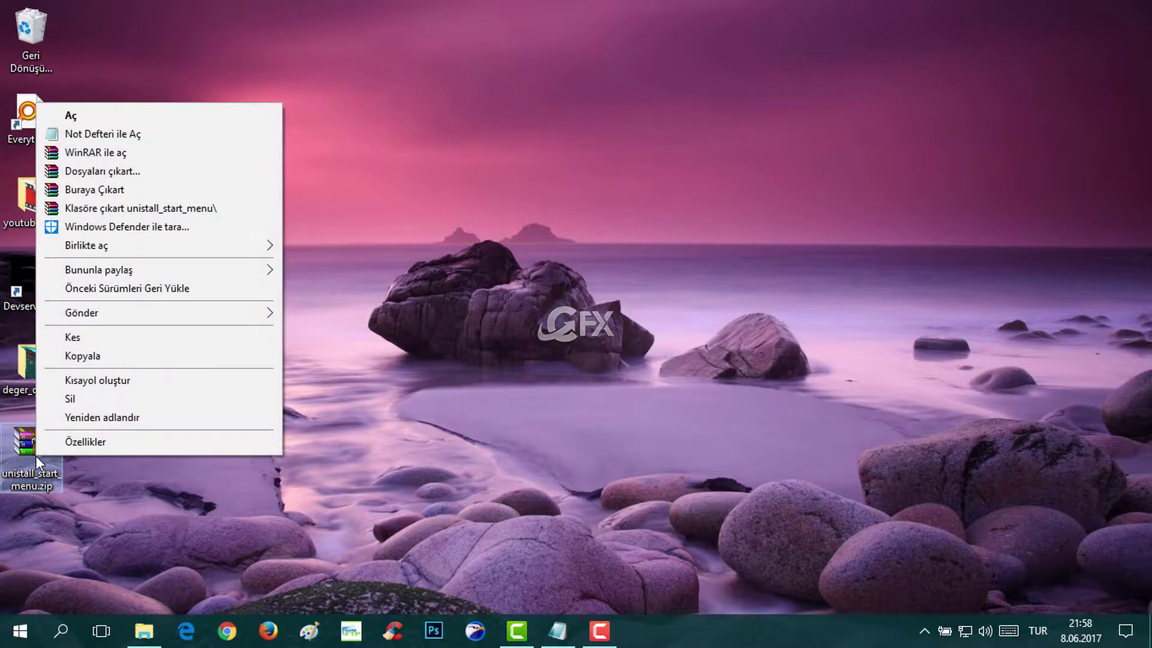
{"action": "left_click", "coordinate": [131, 189]}
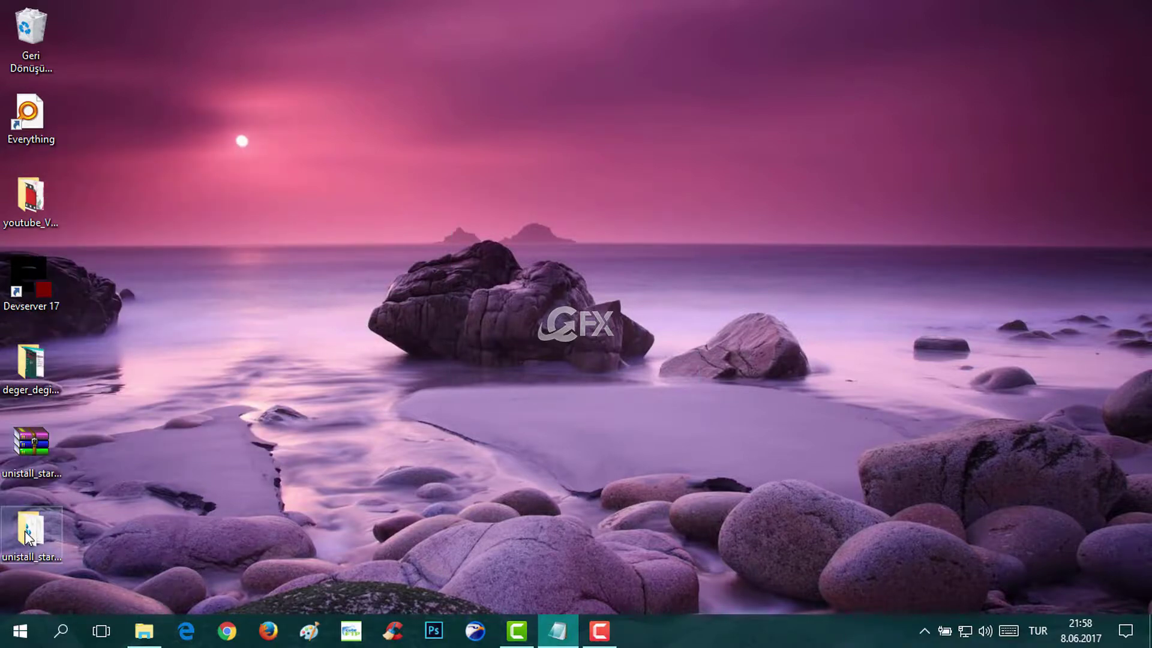
Step: Merge uninstall_del_.reg from the extracted unistall_start_menu folder into the registry and close the folder
{"action": "double_click", "coordinate": [26, 533]}
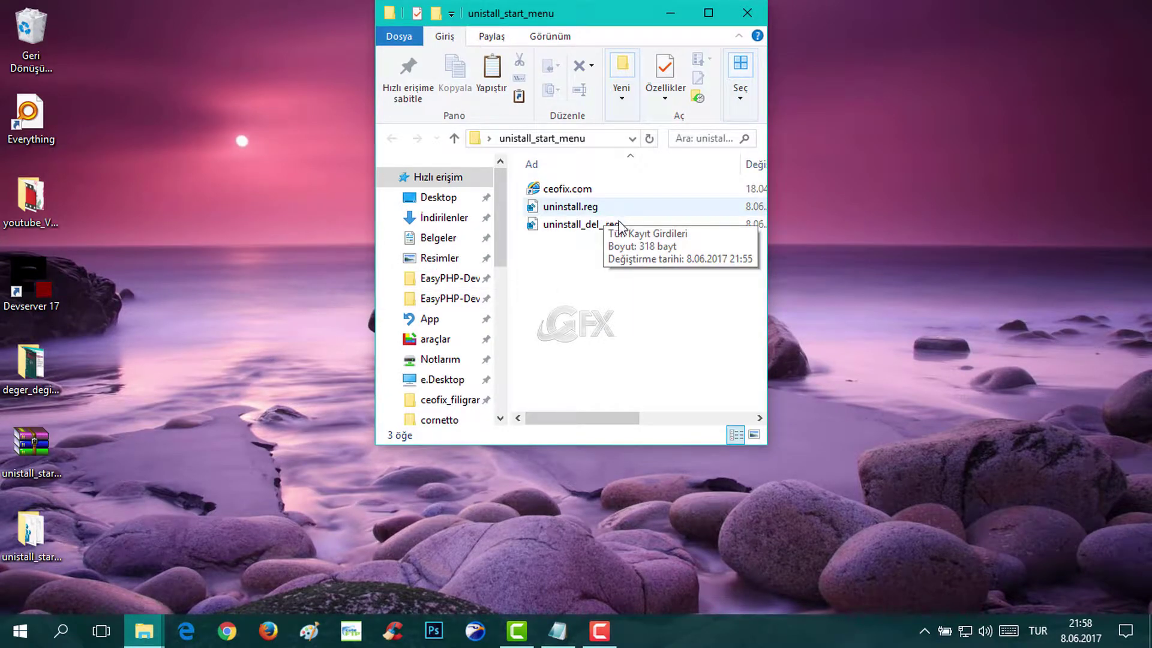
{"action": "left_click", "coordinate": [620, 227]}
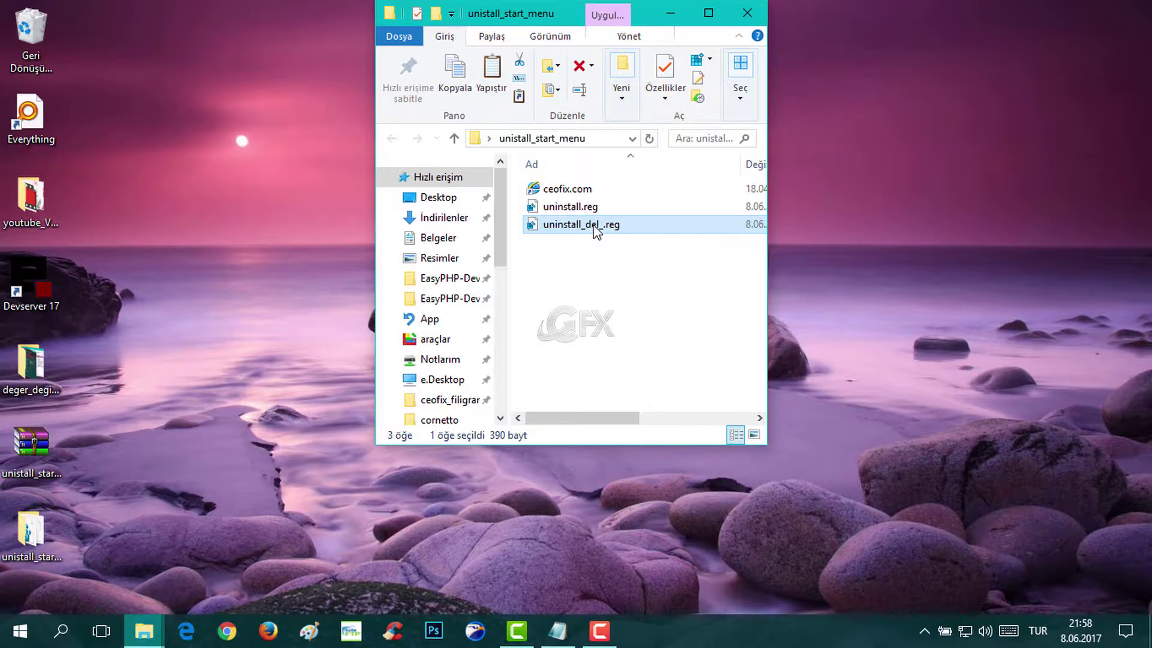
{"action": "double_click", "coordinate": [596, 229]}
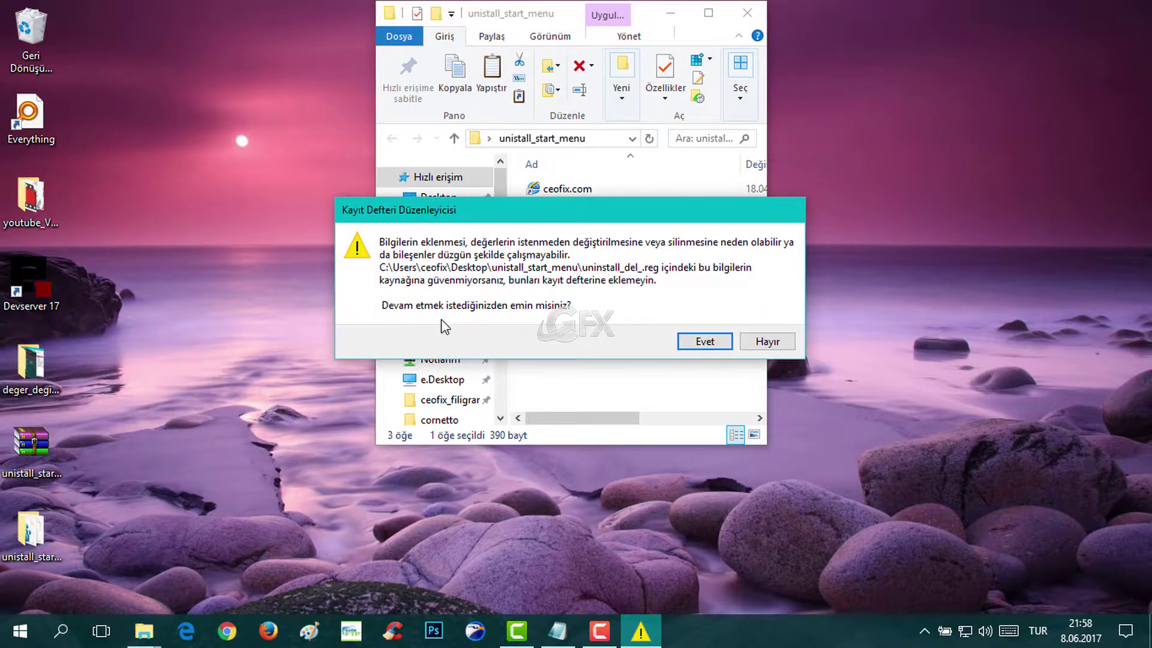
{"action": "left_click", "coordinate": [690, 342]}
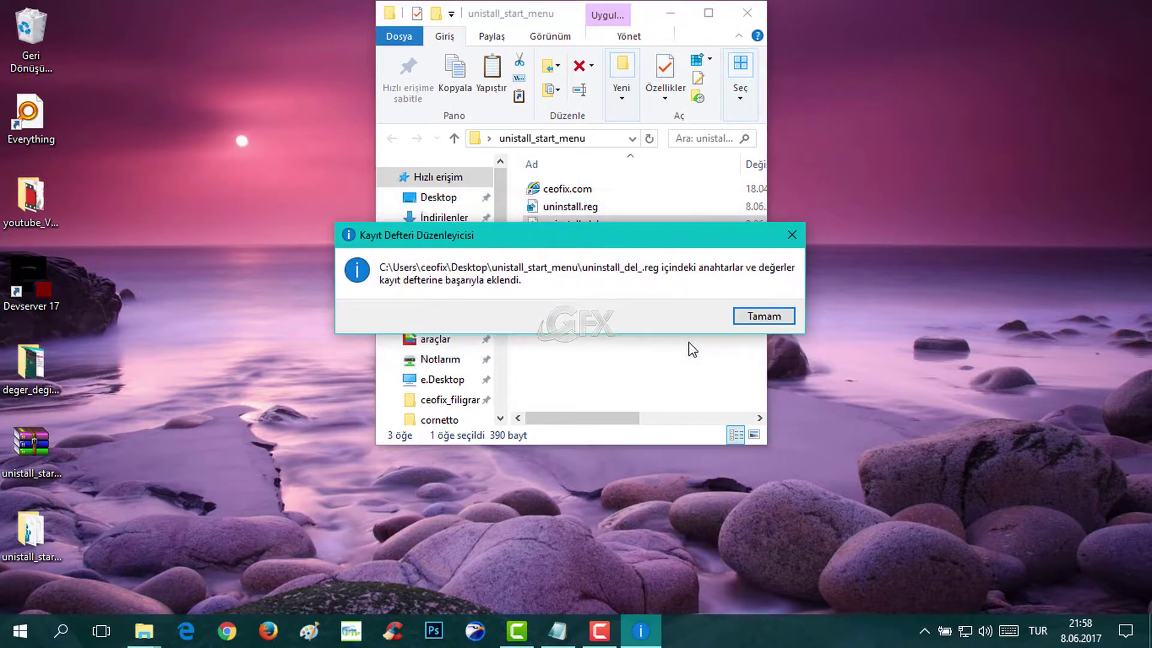
{"action": "left_click", "coordinate": [756, 317]}
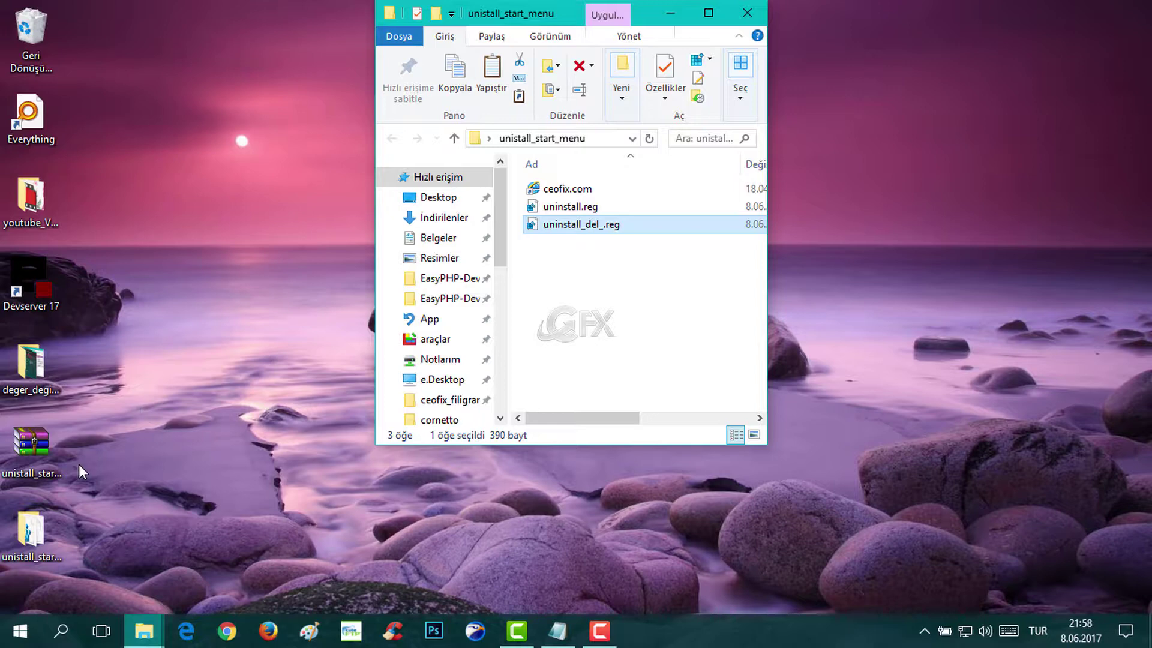
{"action": "left_click", "coordinate": [747, 14]}
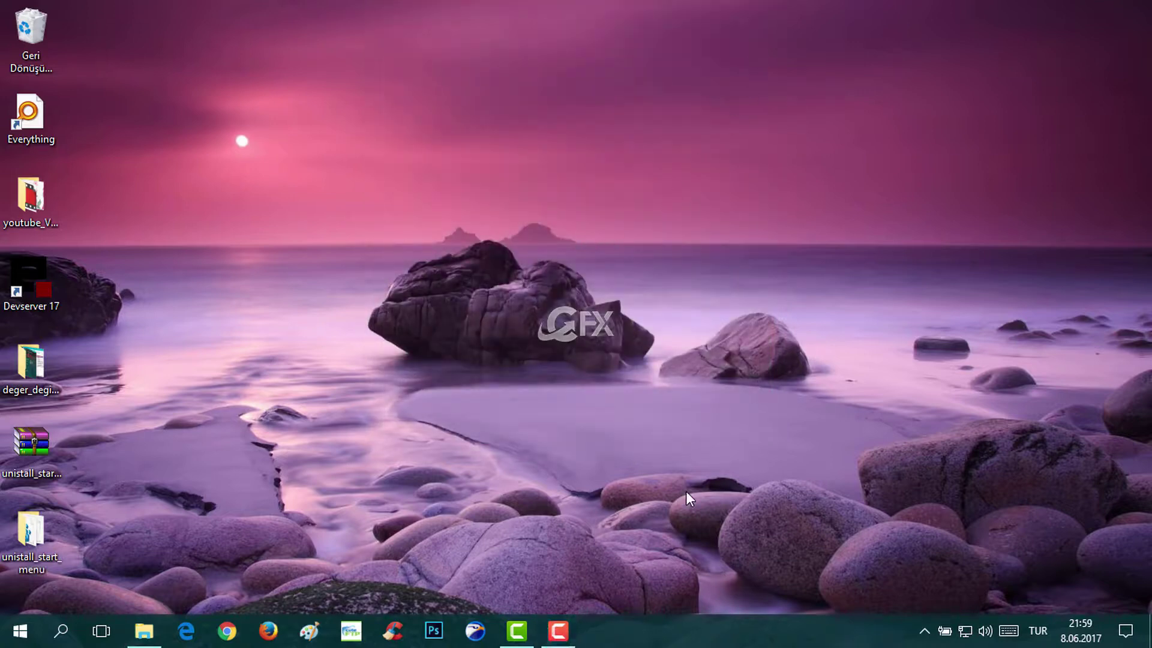
Step: Sign out of the Windows session with the Oturumu kapat option of the shutdown dialog
{"action": "key", "text": "alt+F4"}
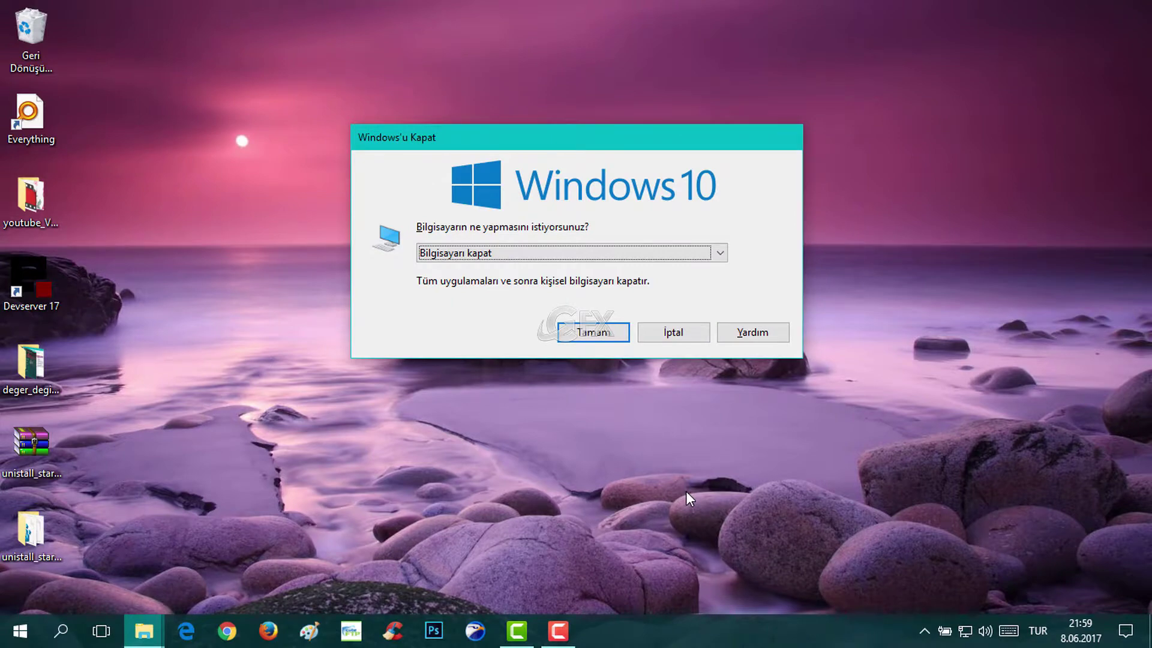
{"action": "left_click", "coordinate": [521, 259]}
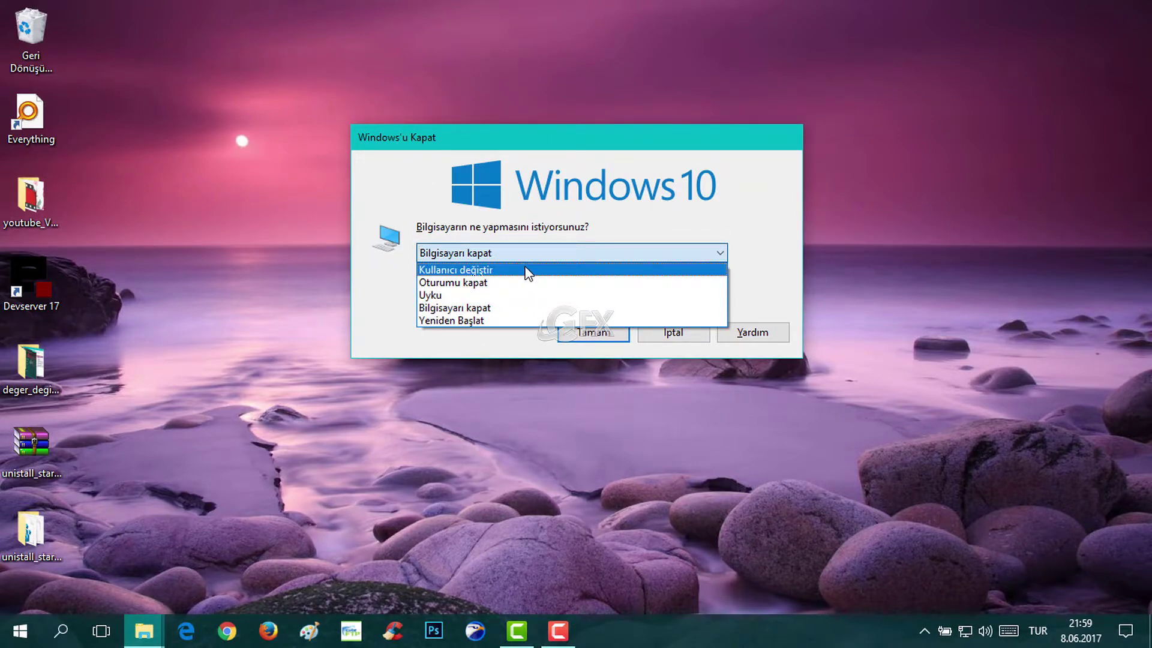
{"action": "left_click", "coordinate": [531, 283]}
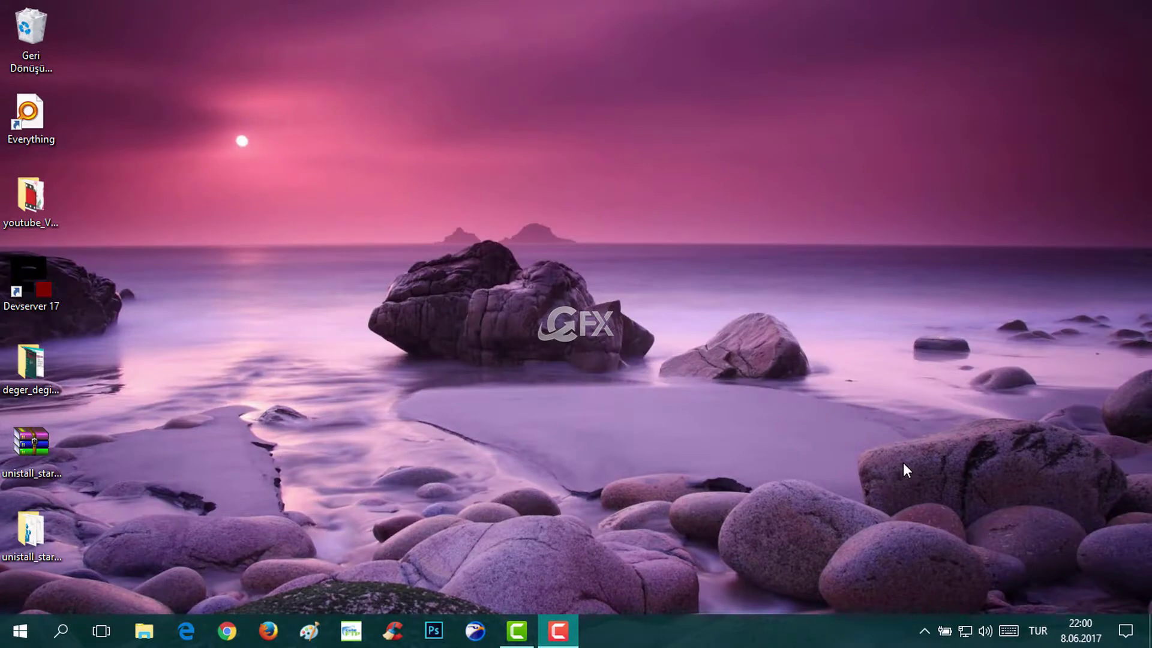
Step: Examine the Start menu options of Candy Crush Soda Saga, Facebook and Google Chrome again after signing back in
{"action": "left_click", "coordinate": [9, 639]}
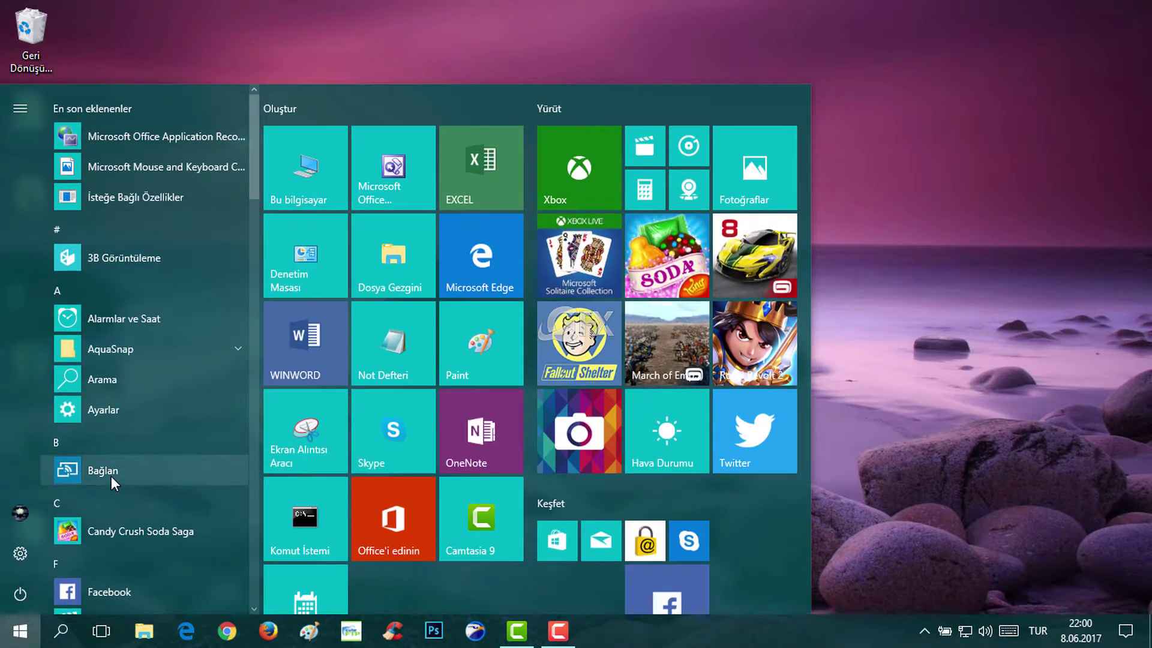
{"action": "scroll", "coordinate": [142, 380], "scroll_direction": "down", "scroll_amount": 3}
{"action": "right_click", "coordinate": [144, 370]}
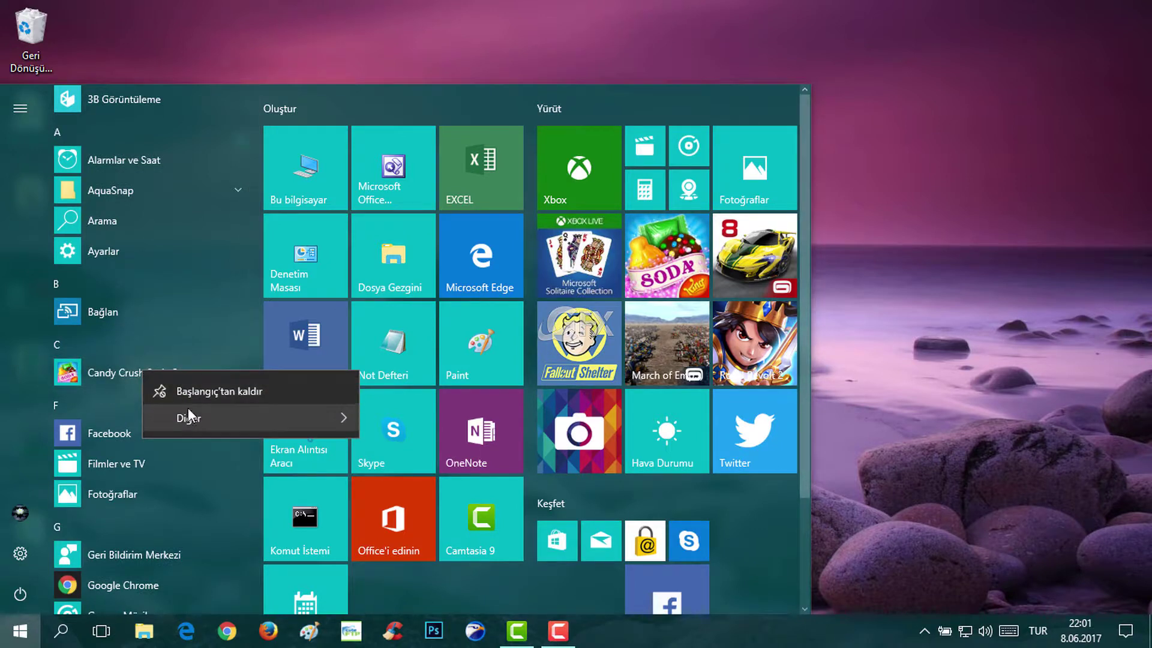
{"action": "mouse_move", "coordinate": [238, 427]}
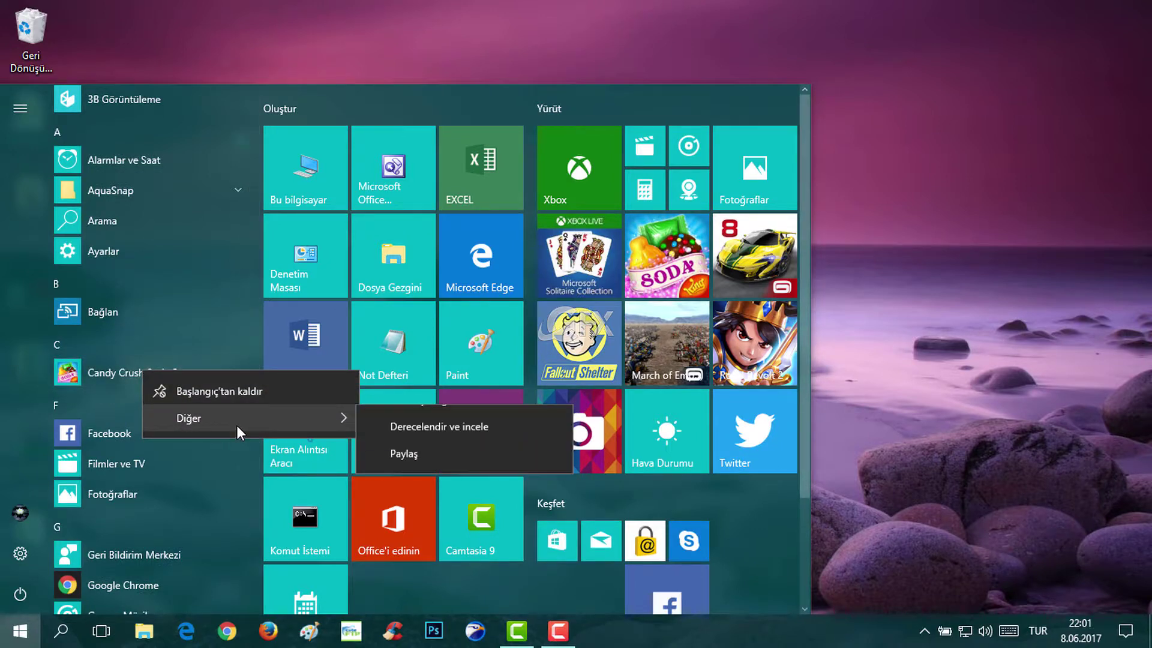
{"action": "right_click", "coordinate": [106, 426]}
{"action": "mouse_move", "coordinate": [138, 474]}
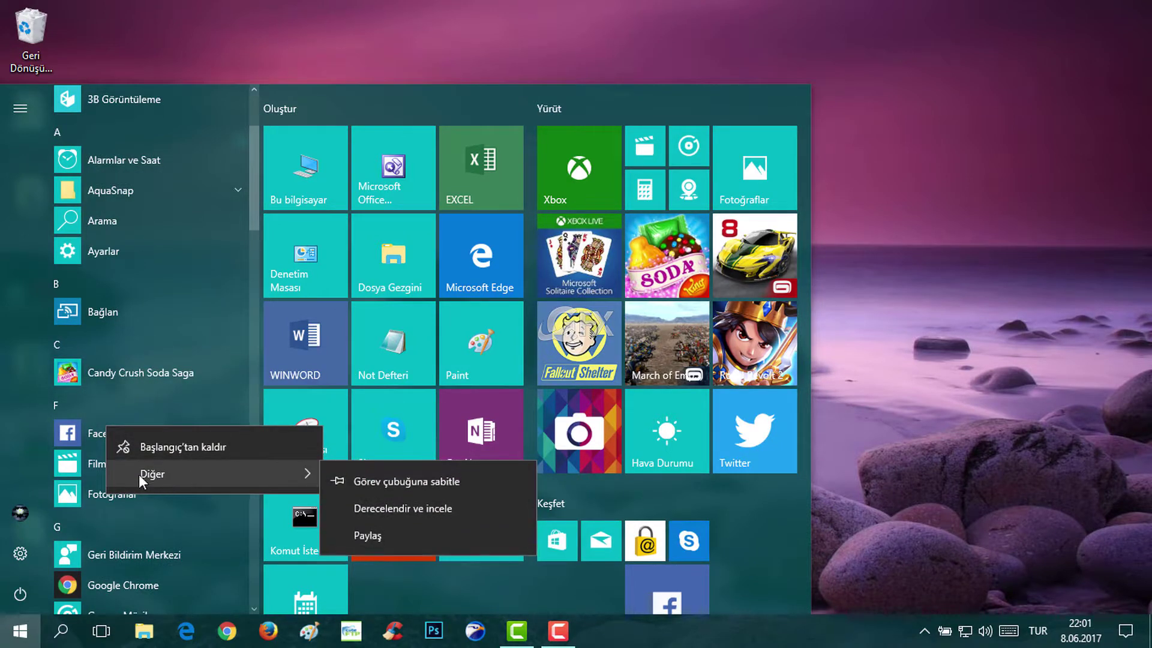
{"action": "left_click", "coordinate": [126, 583]}
{"action": "right_click", "coordinate": [126, 584]}
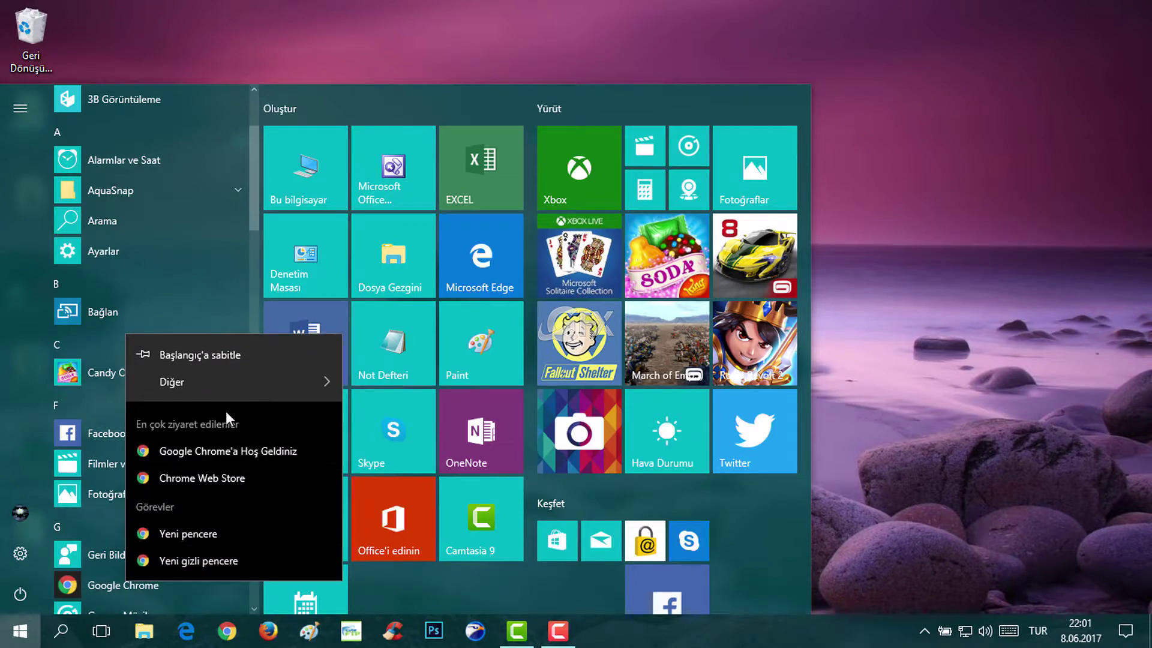
{"action": "left_click", "coordinate": [878, 464]}
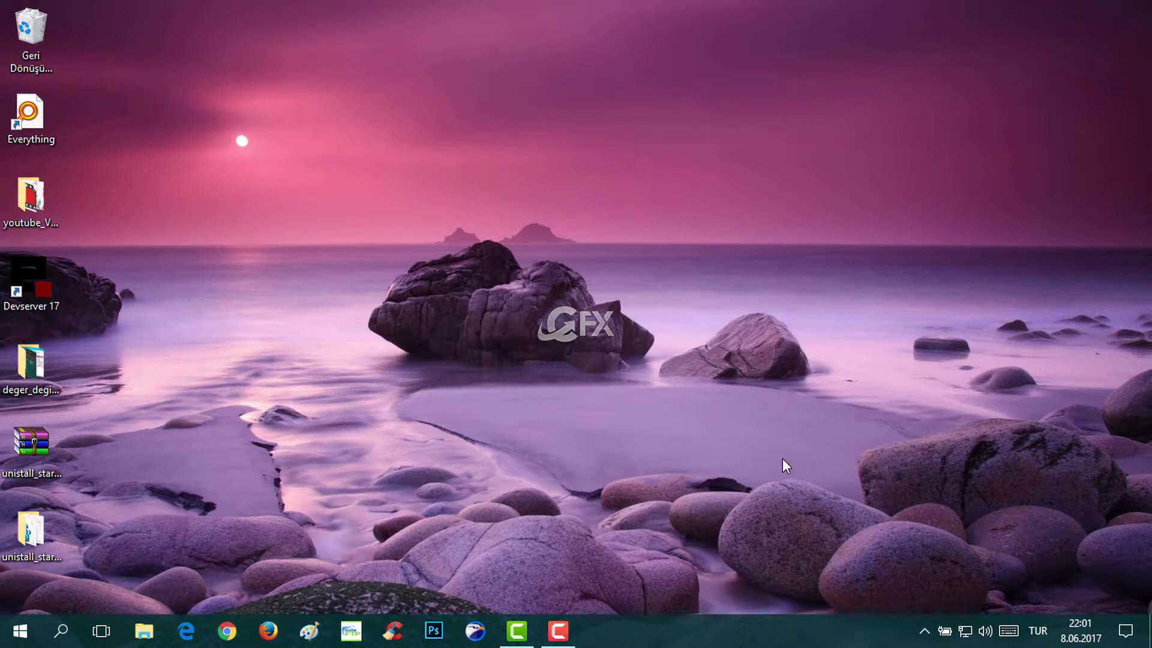
{"action": "left_click", "coordinate": [20, 631]}
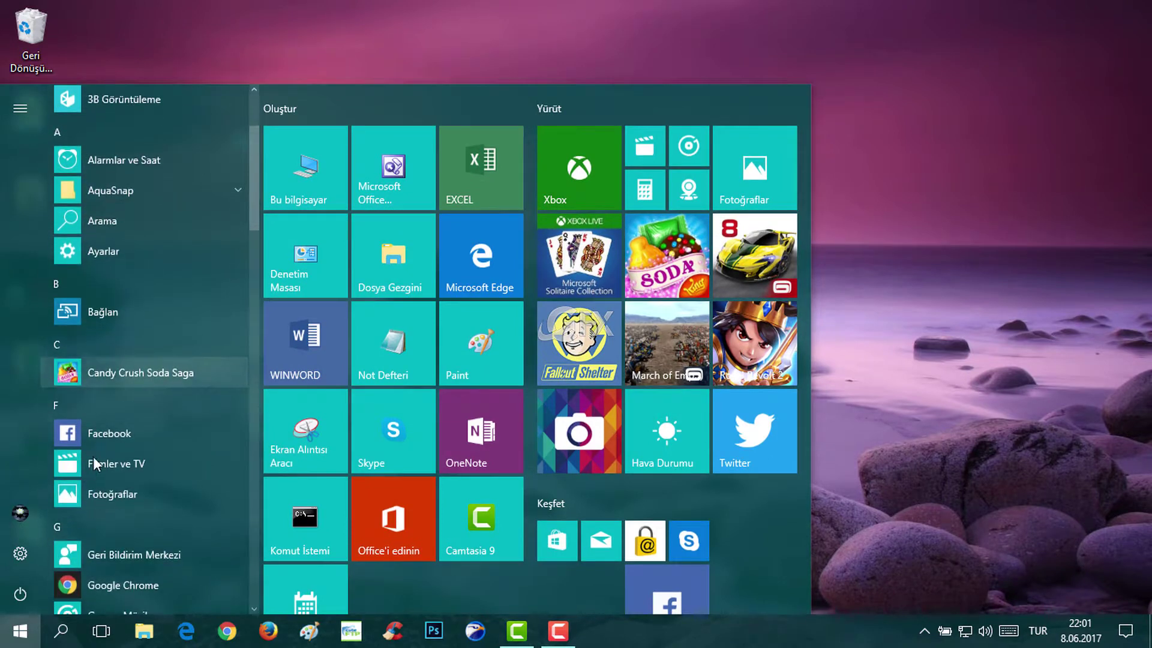
{"action": "left_click", "coordinate": [902, 397]}
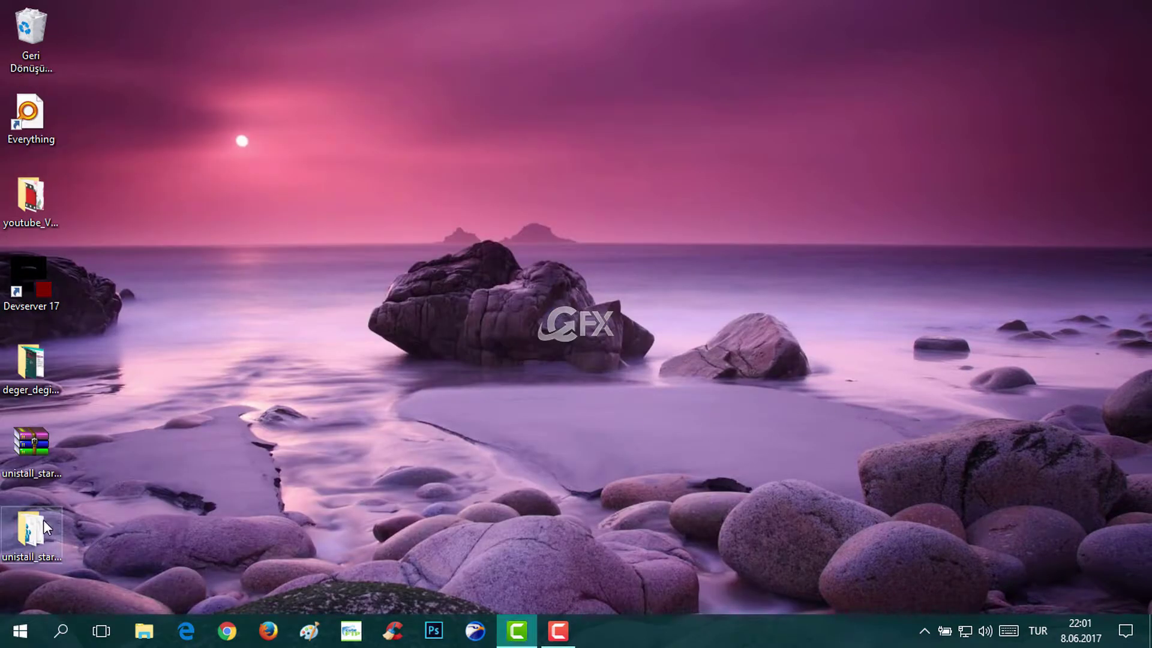
Step: Merge uninstall.reg from the unistall_start_menu folder into the registry to restore the uninstall command, and close the folder
{"action": "double_click", "coordinate": [30, 529]}
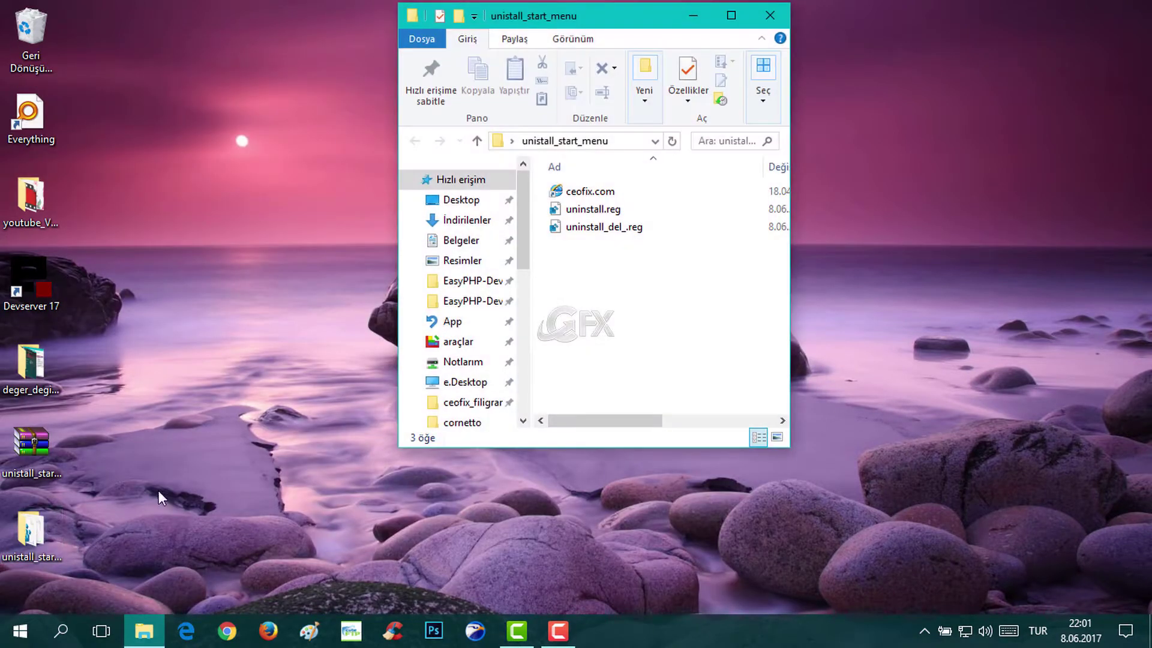
{"action": "left_click", "coordinate": [610, 212]}
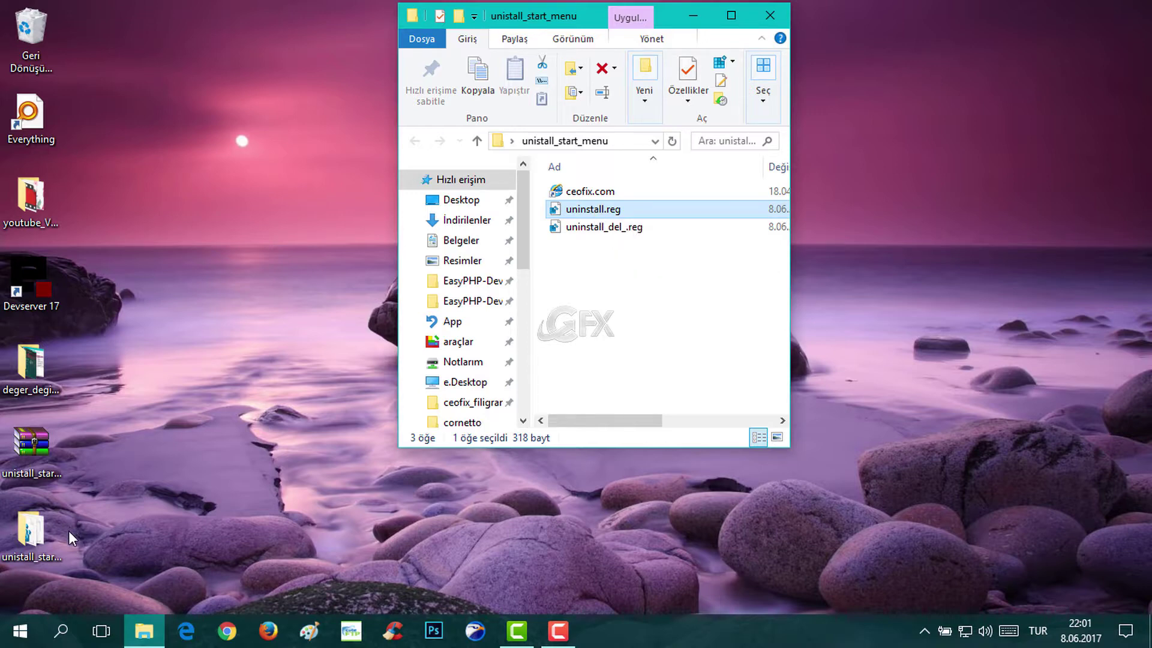
{"action": "double_click", "coordinate": [591, 215]}
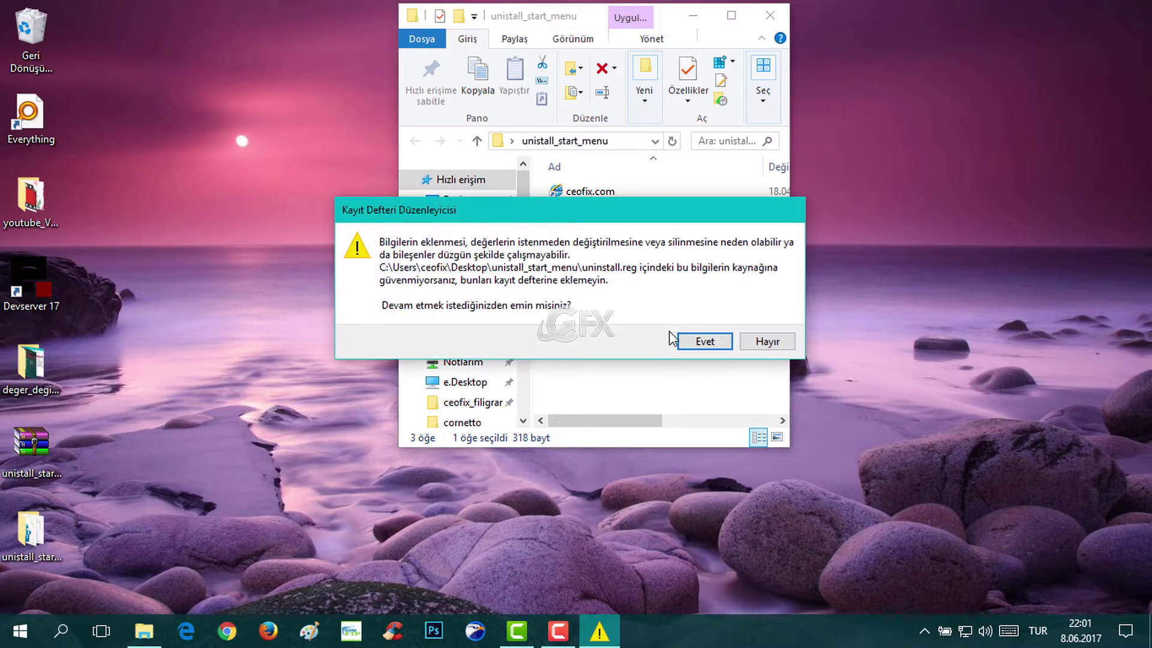
{"action": "left_click", "coordinate": [683, 343]}
{"action": "left_click", "coordinate": [764, 318]}
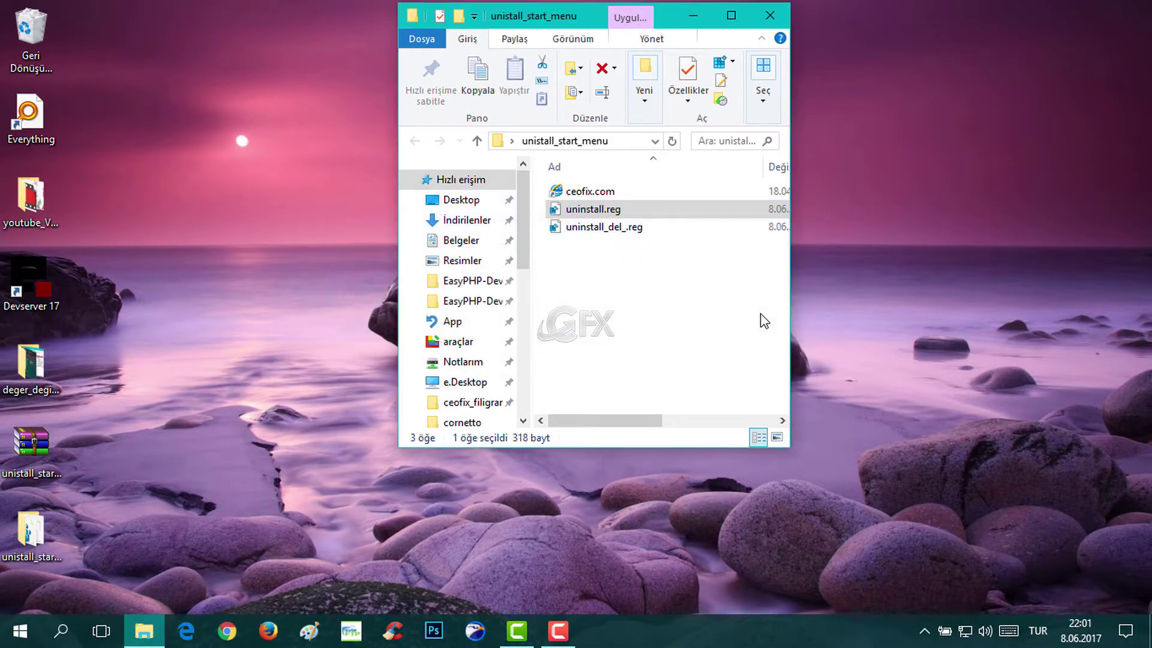
{"action": "left_click", "coordinate": [770, 15]}
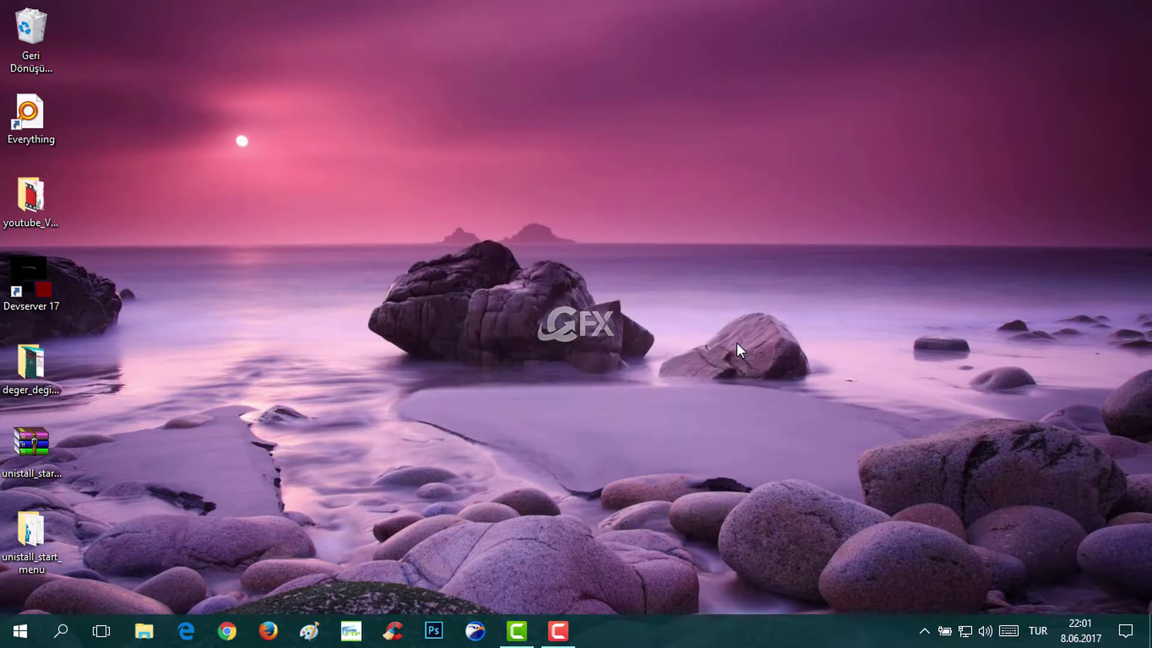
Step: Sign out of Windows again by choosing Oturumu kapat so the restored registry setting applies
{"action": "key", "text": "alt+F4"}
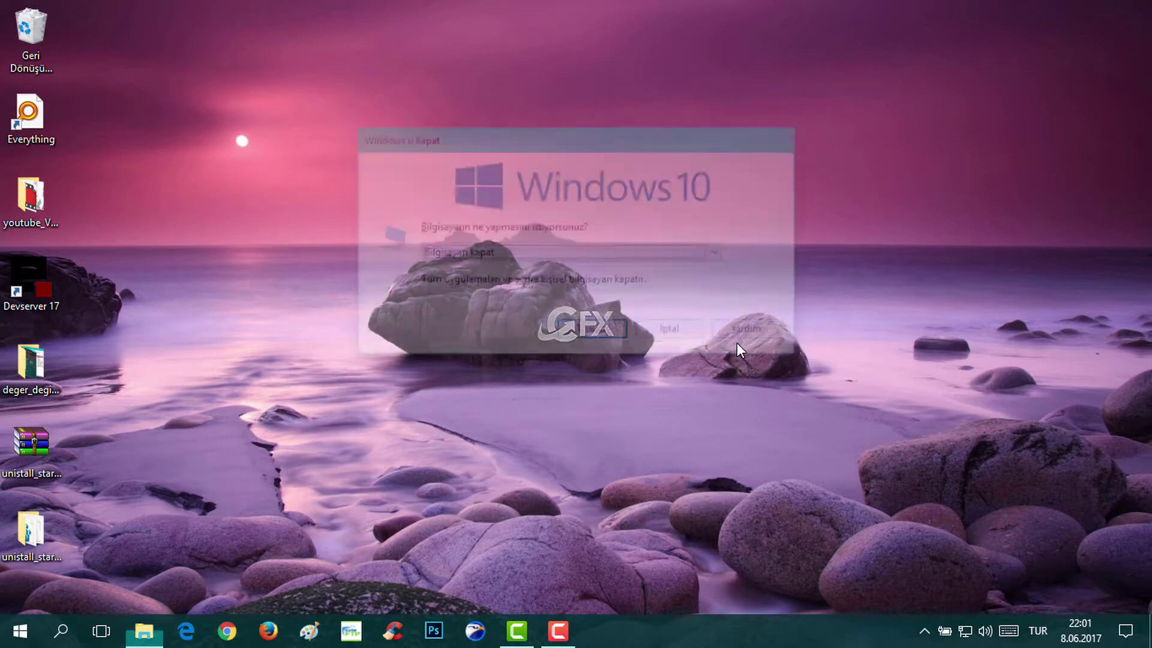
{"action": "left_click", "coordinate": [634, 261]}
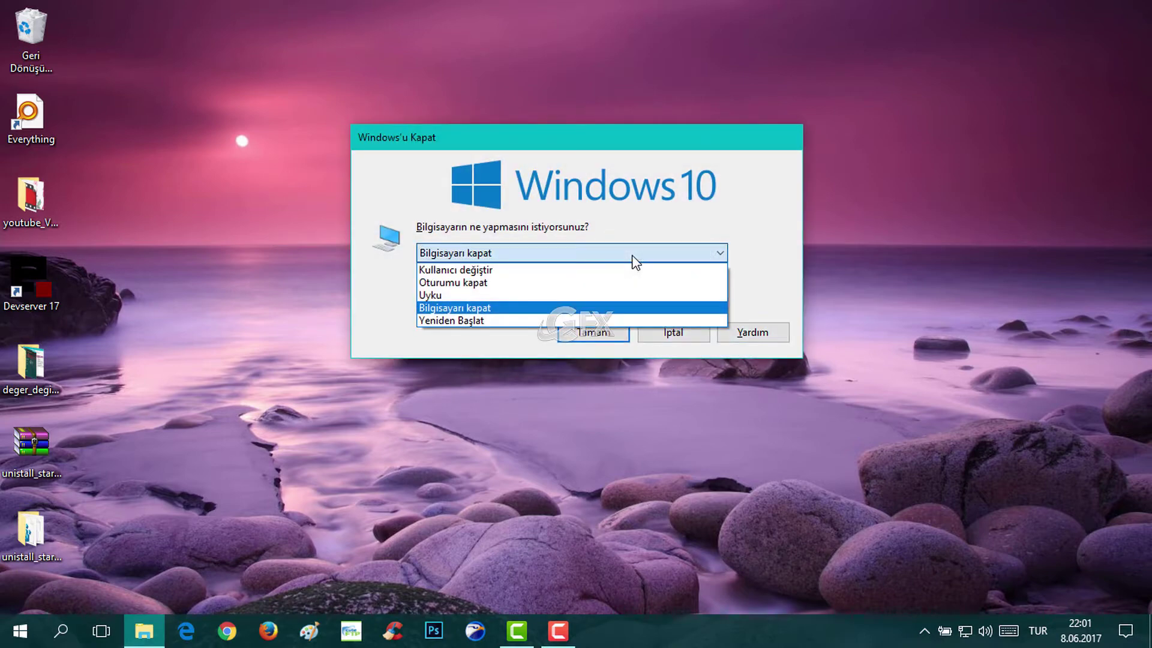
{"action": "left_click", "coordinate": [634, 290]}
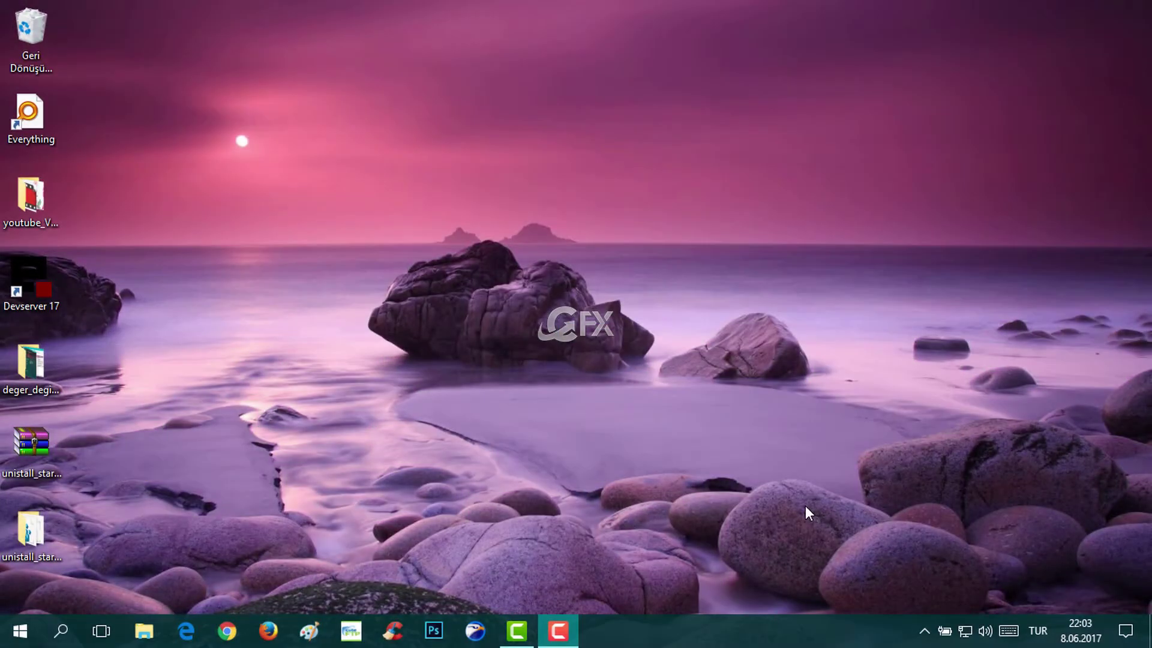
Step: Check whether Facebook, Google Chrome and Candy Crush Soda Saga offer Kaldır in their Start menu options
{"action": "left_click", "coordinate": [2, 642]}
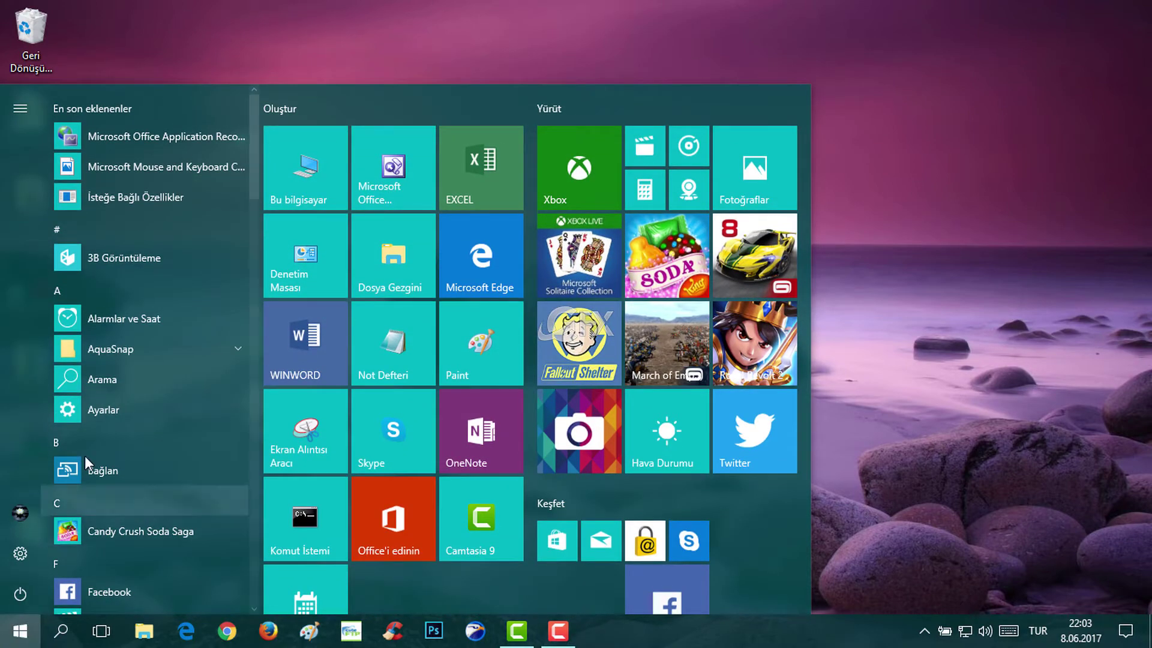
{"action": "scroll", "coordinate": [84, 456], "scroll_direction": "down", "scroll_amount": 5}
{"action": "right_click", "coordinate": [140, 285]}
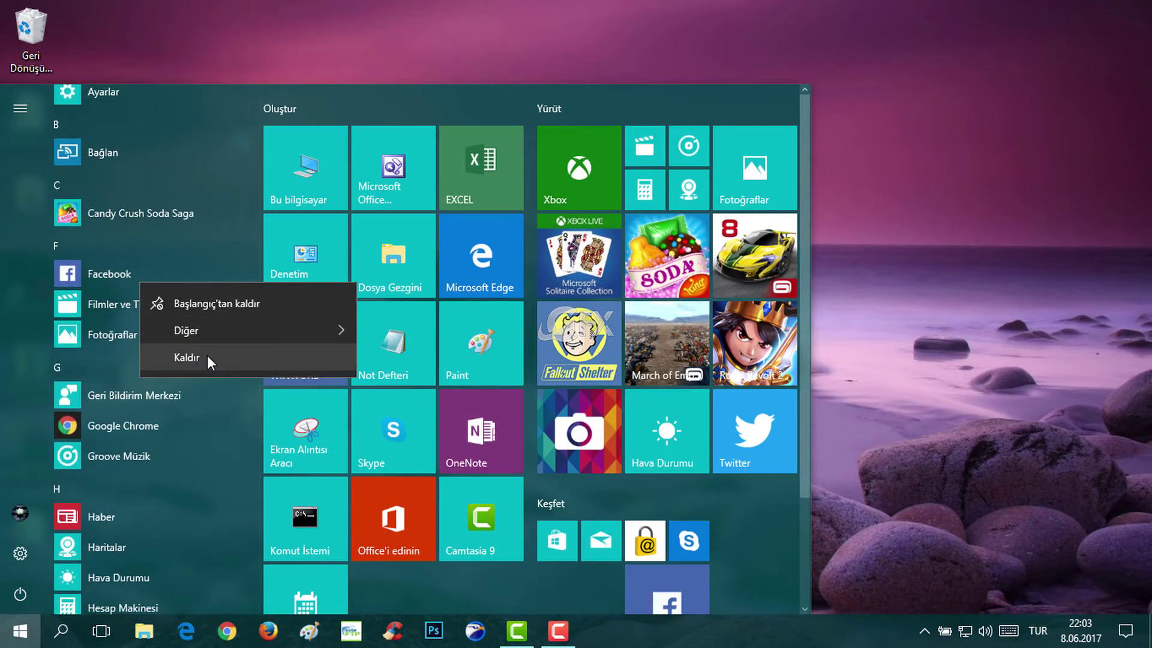
{"action": "left_click", "coordinate": [145, 428]}
{"action": "right_click", "coordinate": [145, 429]}
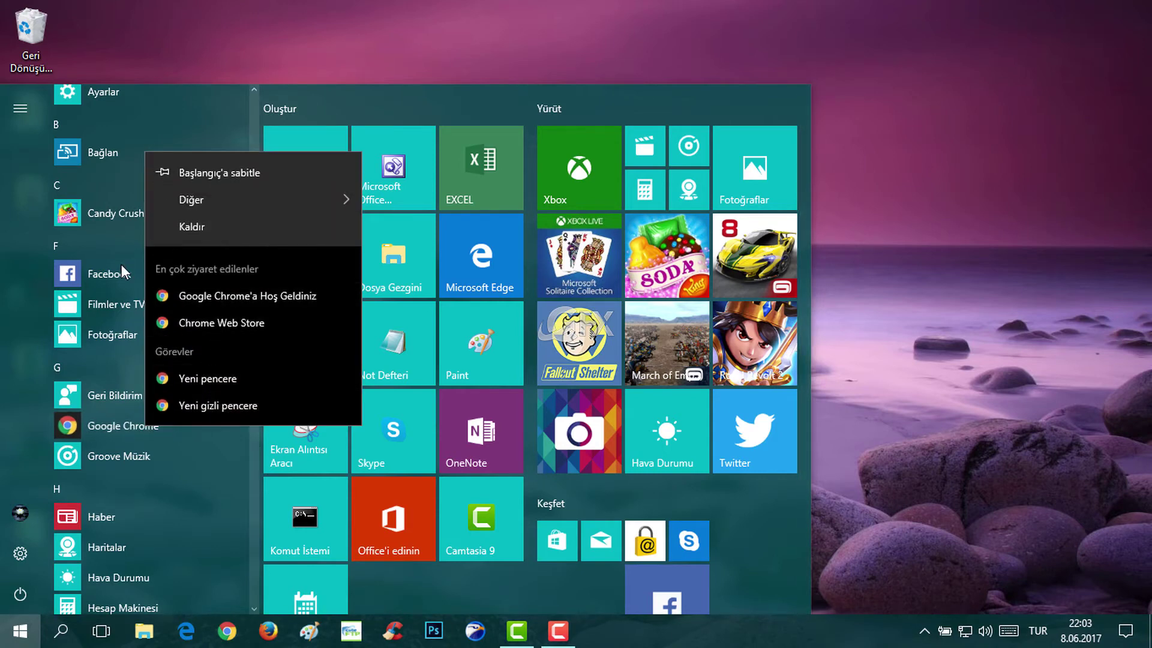
{"action": "left_click", "coordinate": [114, 217]}
{"action": "right_click", "coordinate": [114, 217]}
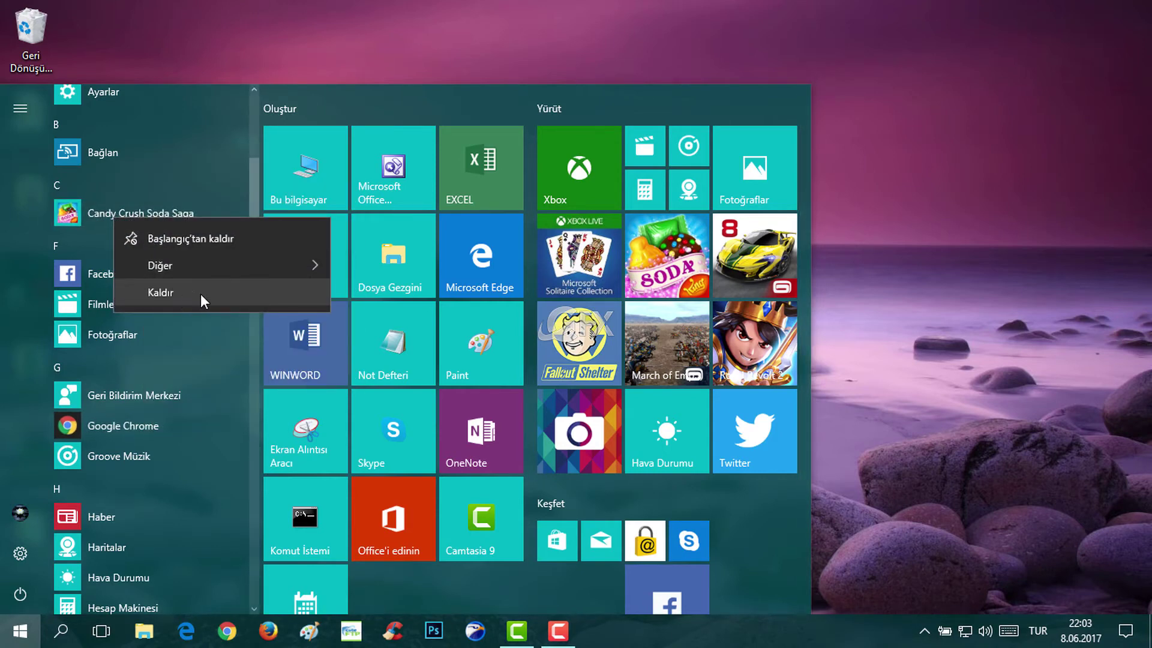
{"action": "left_click", "coordinate": [939, 327]}
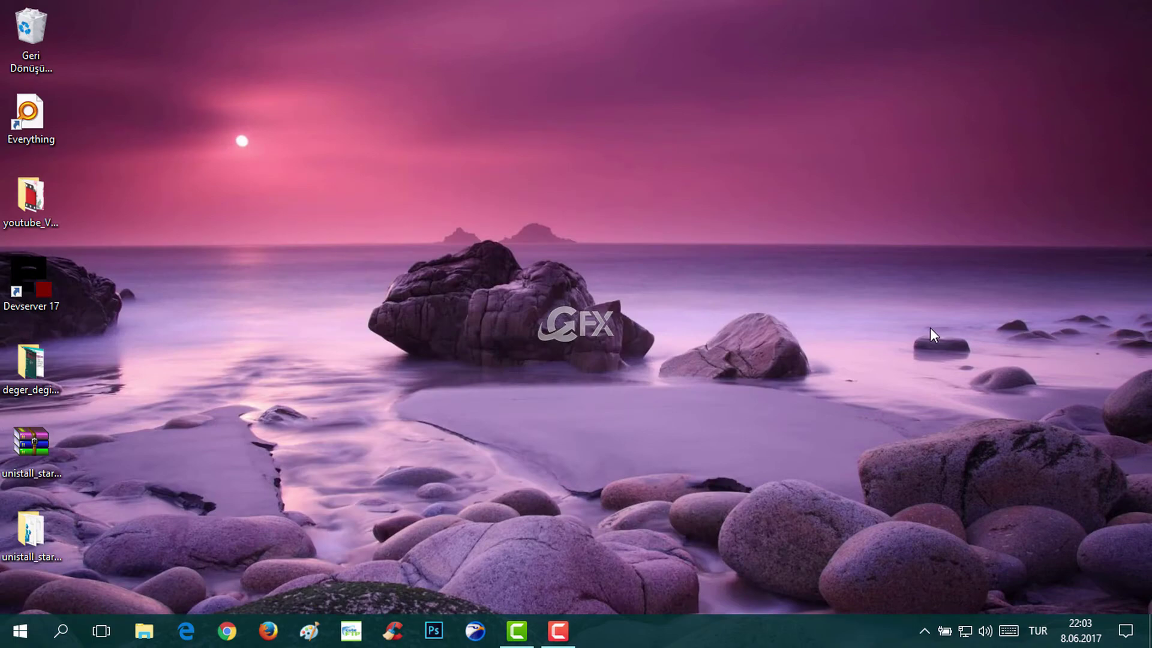